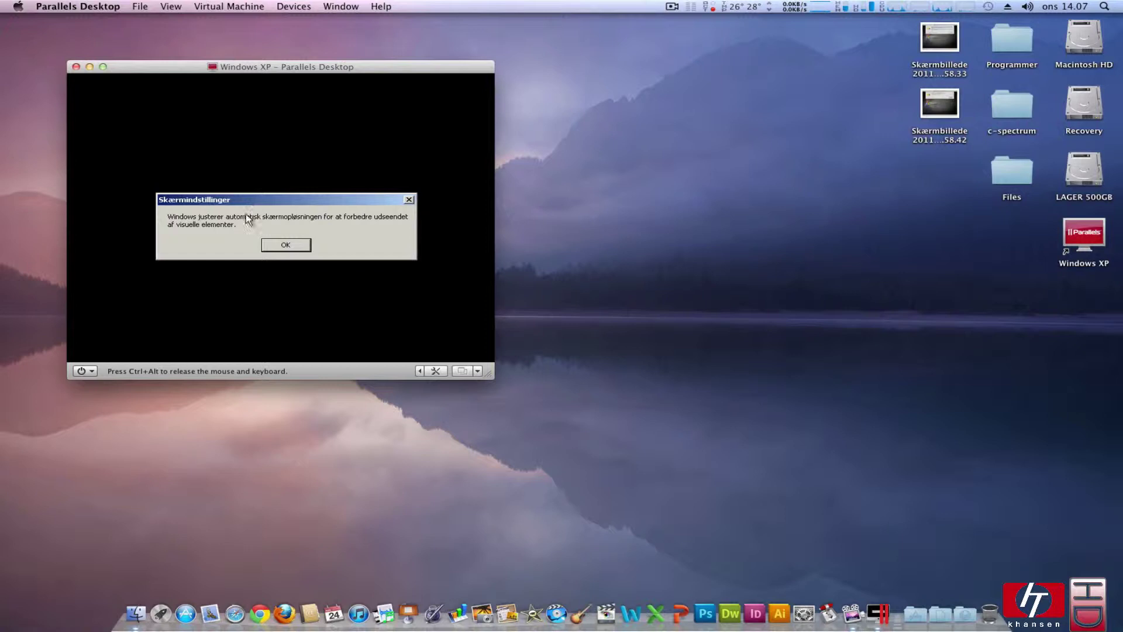
Accept the Skærmindstillinger notice so Windows XP adjusts its screen resolution automatically
left_click(286, 245)
left_click(234, 158)
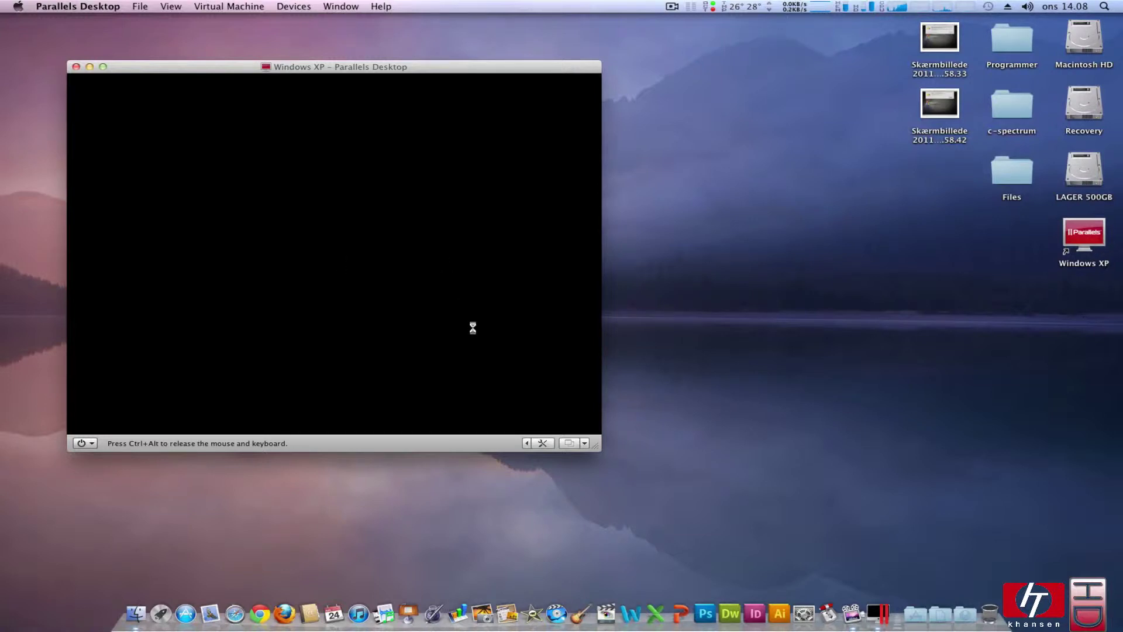
Show and then hide the VM's device status icons while Windows XP boots
left_click(527, 443)
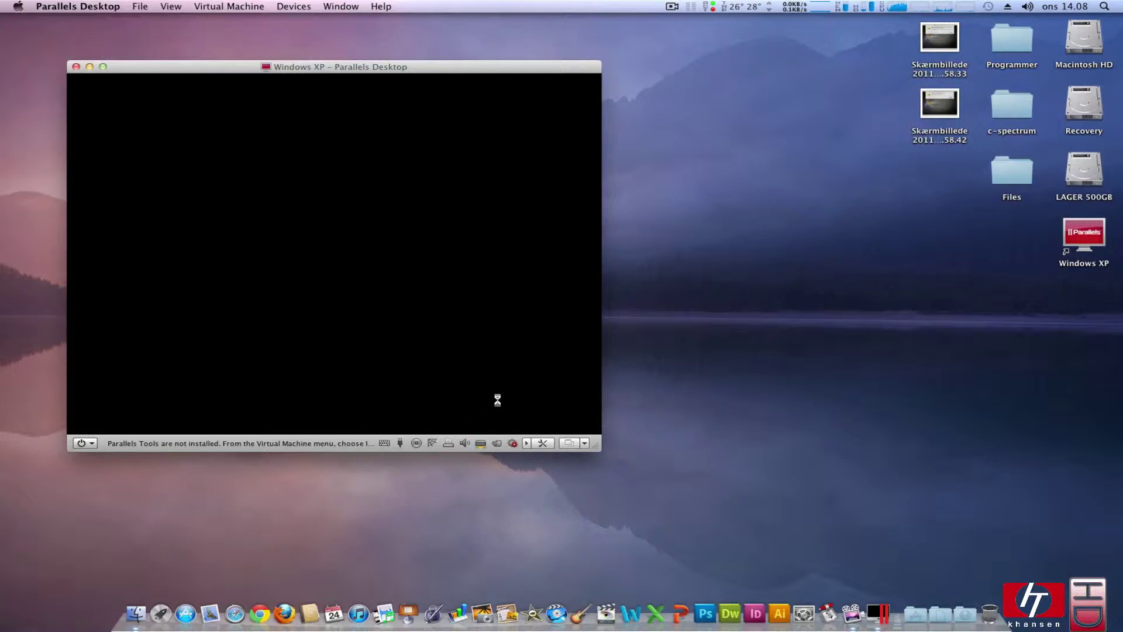
left_click(527, 443)
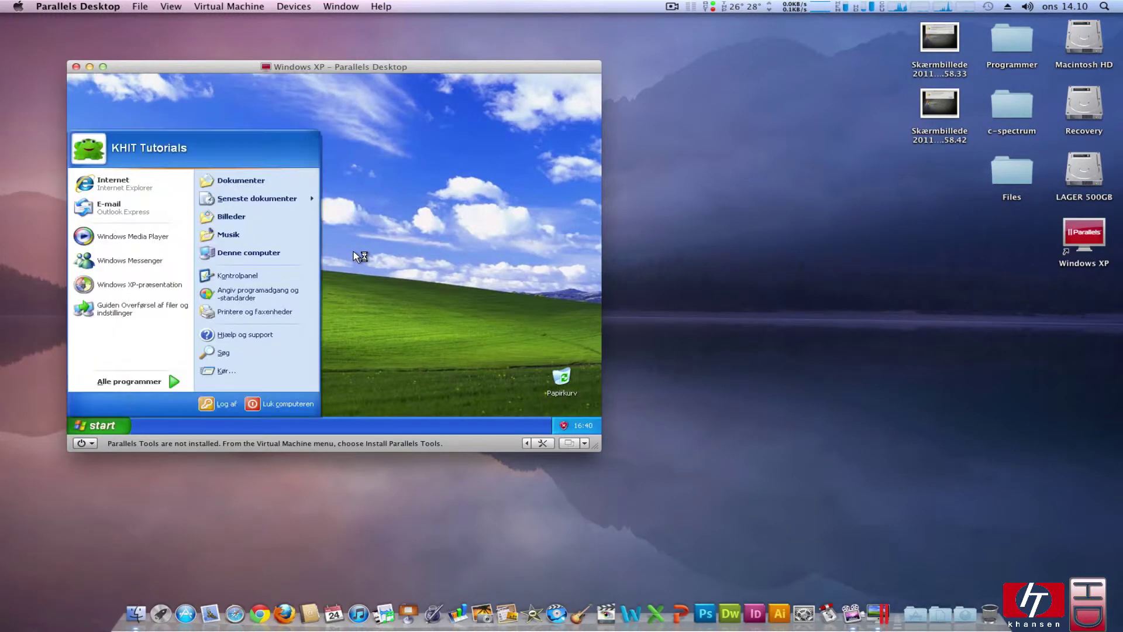
Close the Start menu and check the Indstillinger resolution settings in XP's display properties
left_click(353, 251)
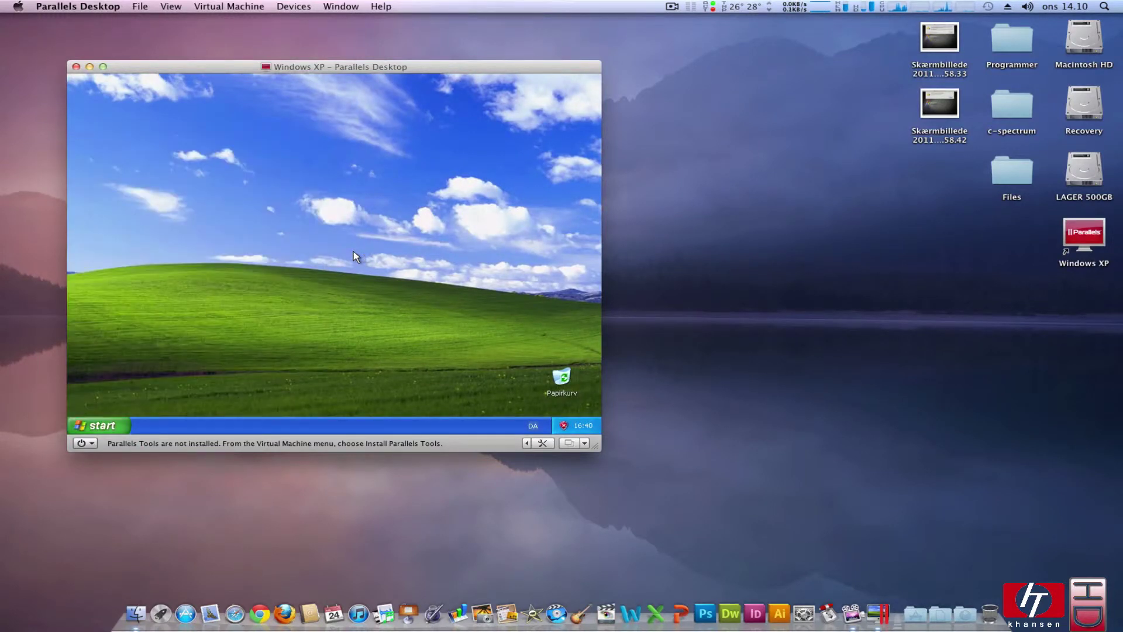
right_click(263, 189)
left_click(310, 263)
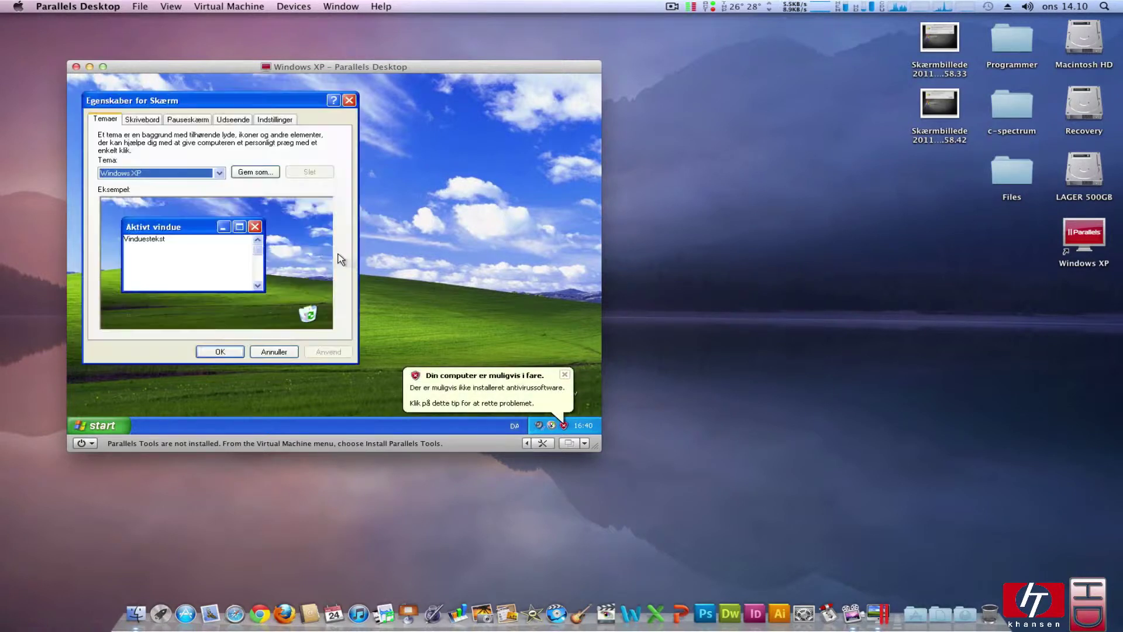
left_click(275, 120)
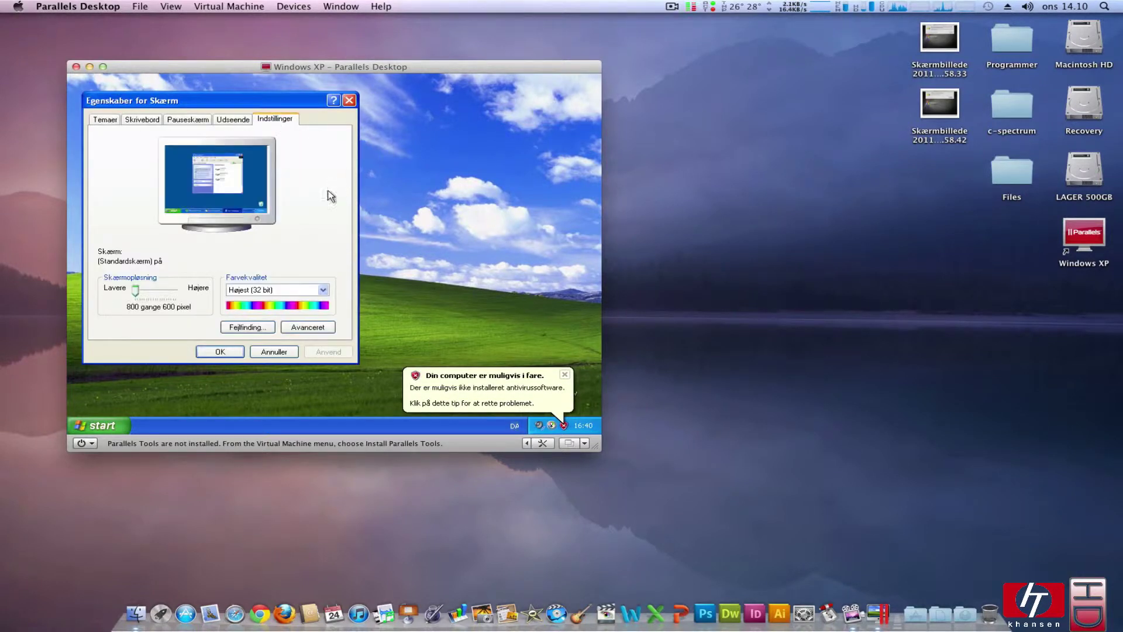
left_click(349, 100)
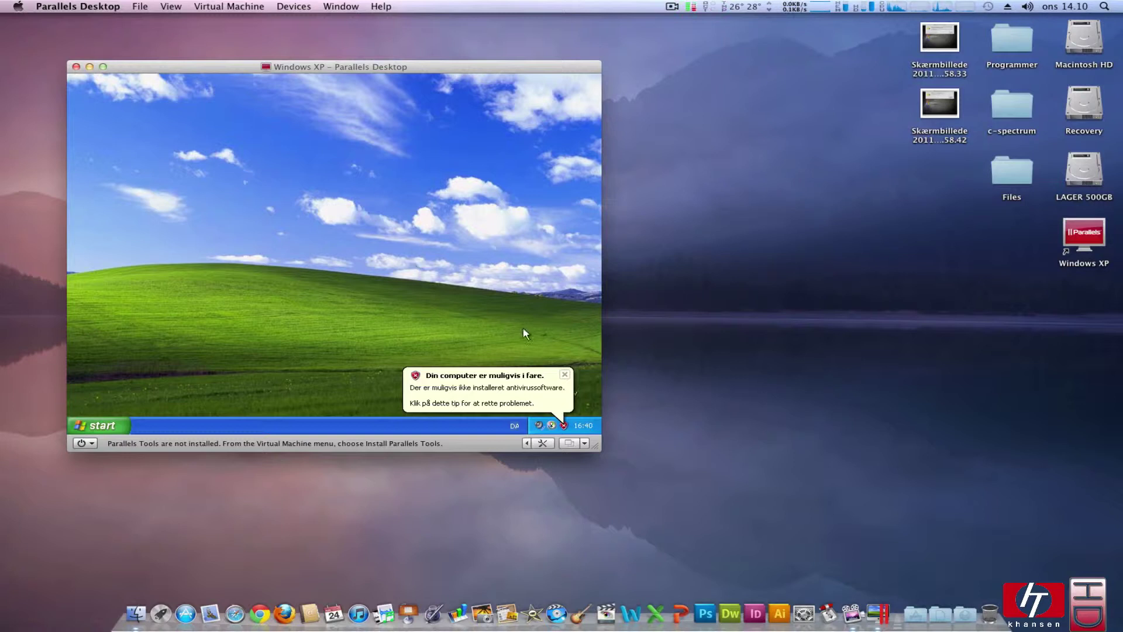
Dismiss the antivirus warning and the Windows XP tour balloon
left_click(565, 375)
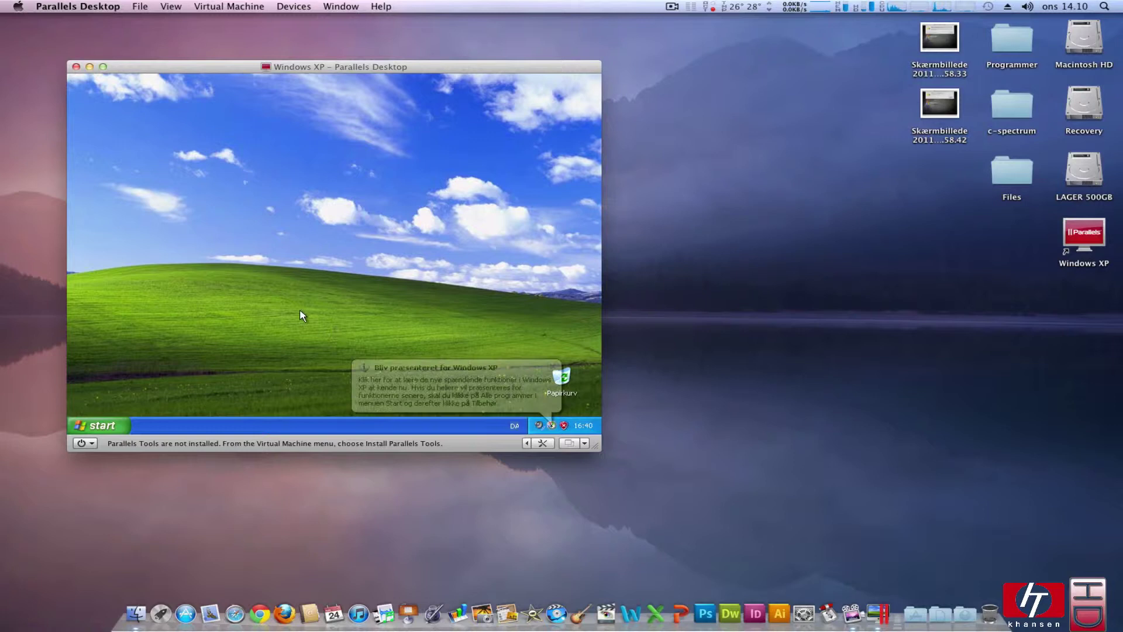
left_click(552, 368)
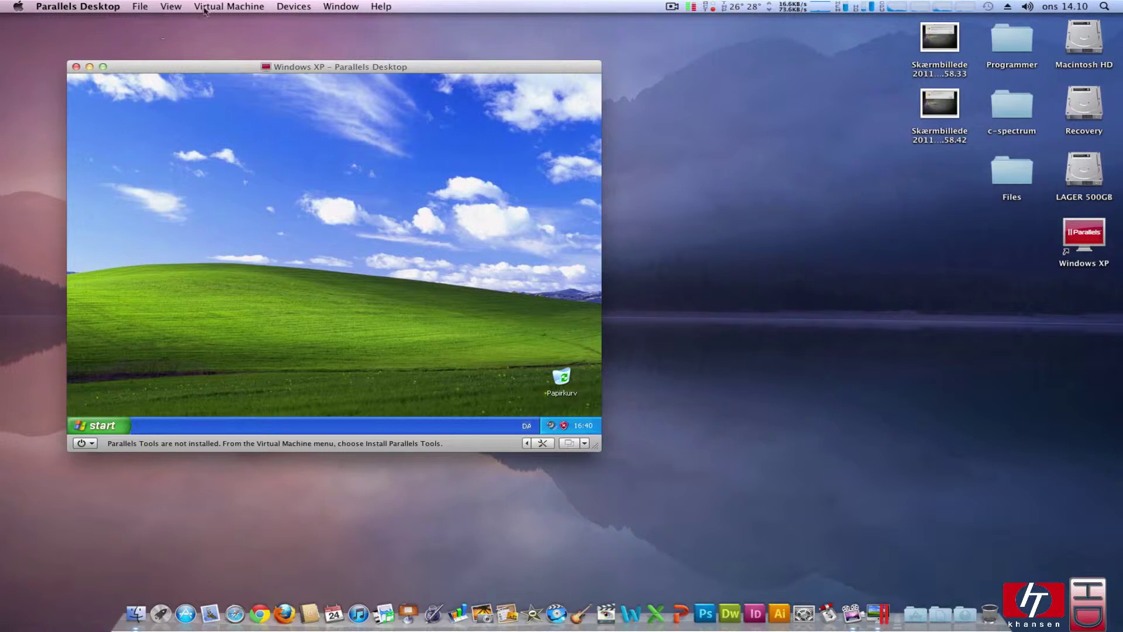
Run Install Parallels Tools from the Virtual Machine menu, connect the tools CD, and start installing
left_click(230, 5)
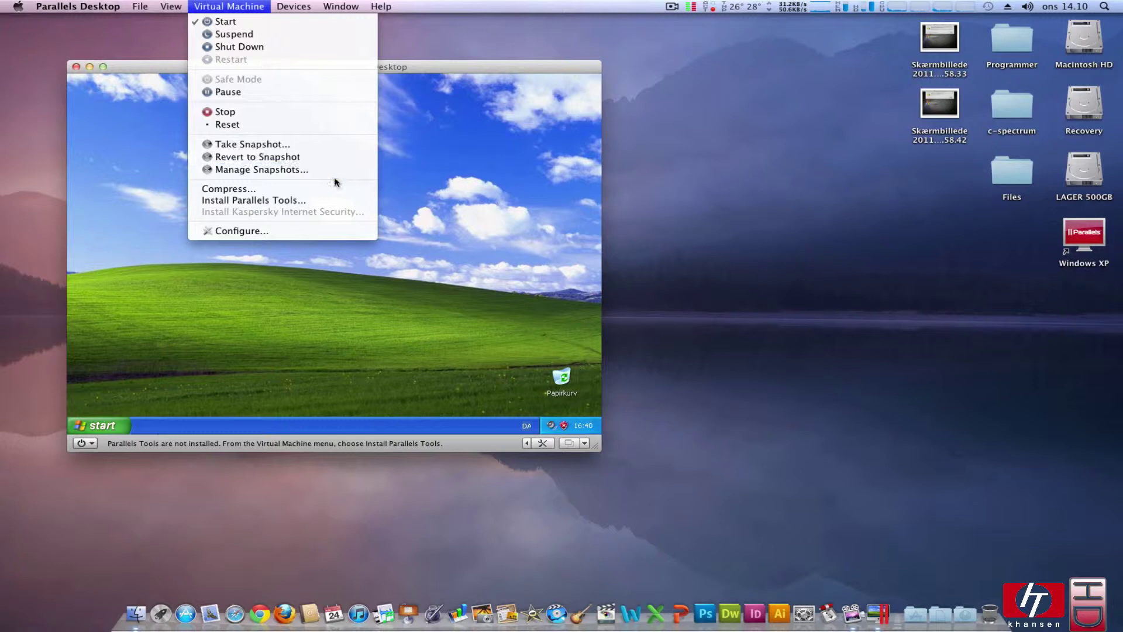
left_click(291, 202)
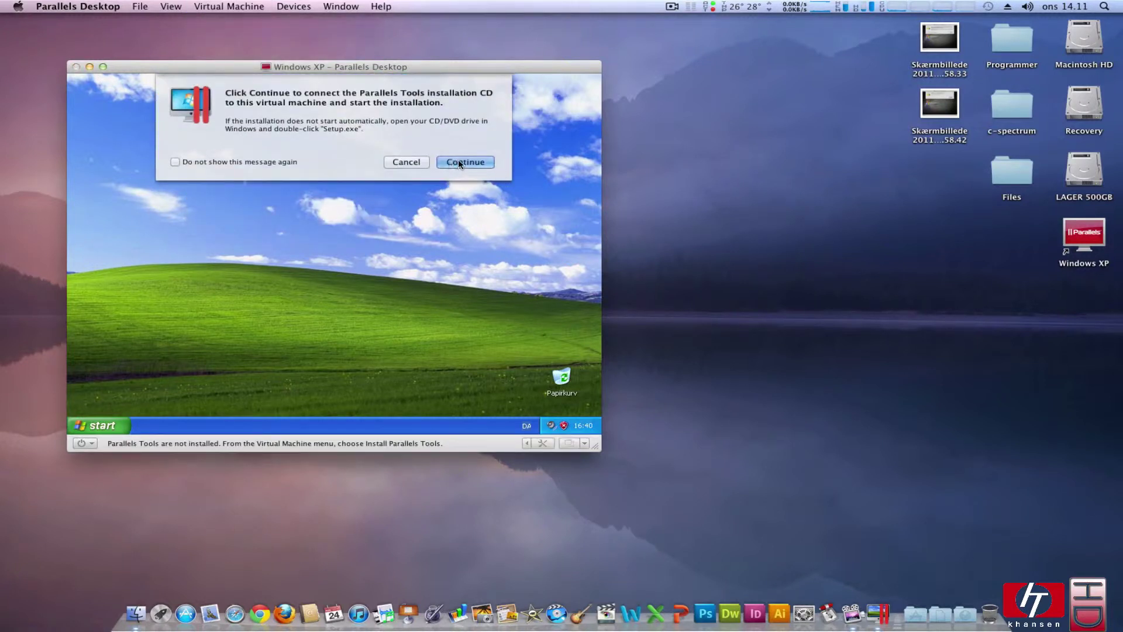
left_click(458, 159)
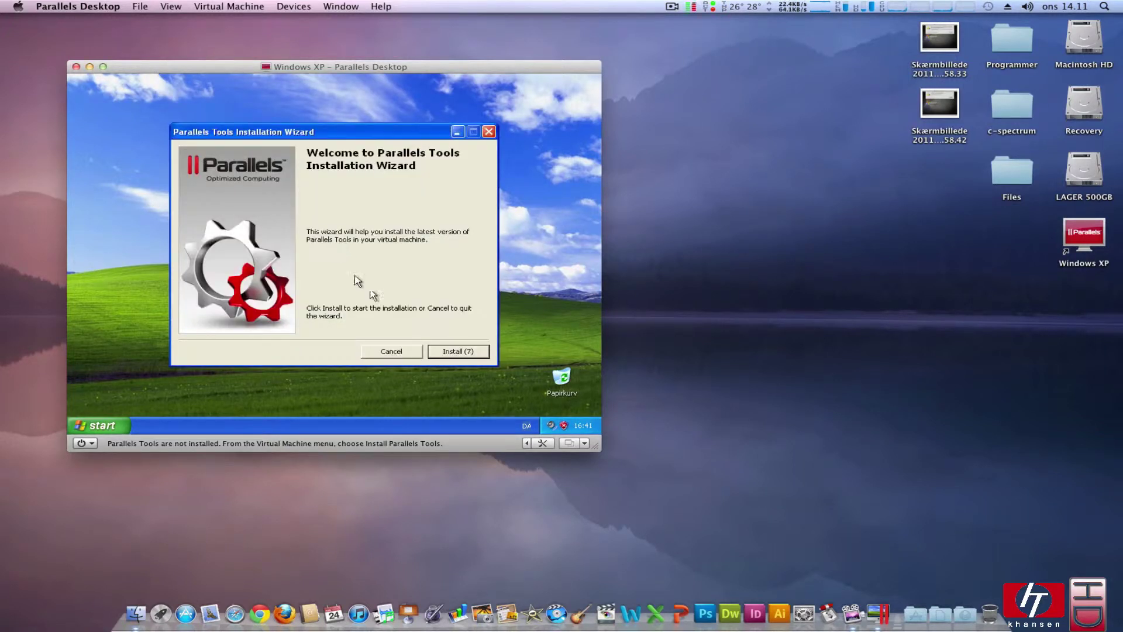
left_click(455, 349)
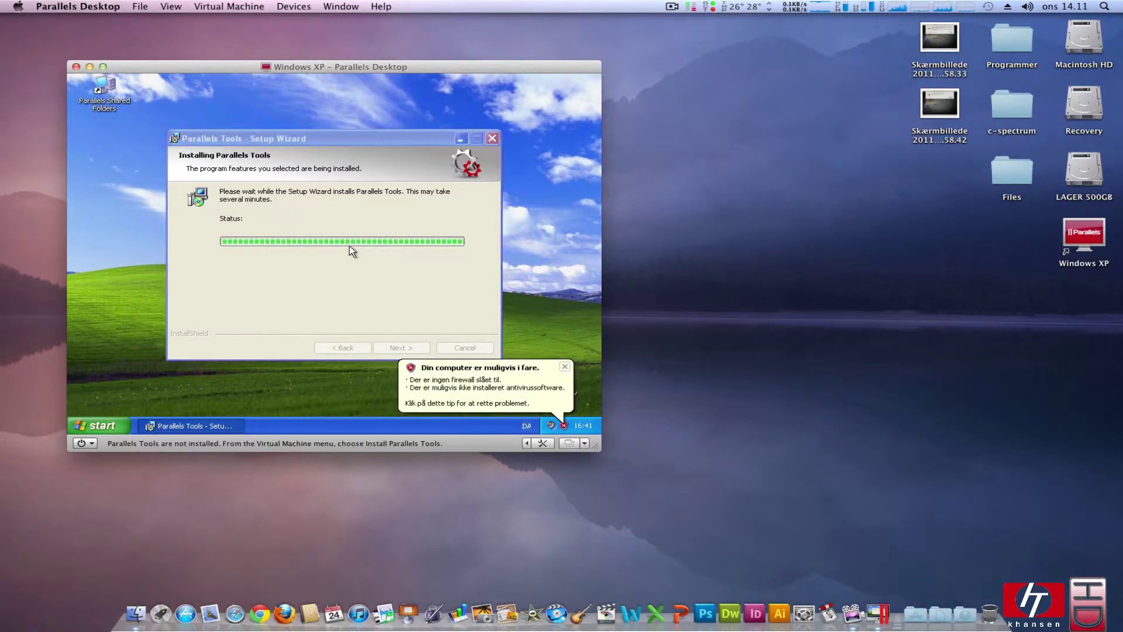
Keep the Parallels Tools setup wizard in focus until the Install Succeeded page appears
left_click(453, 290)
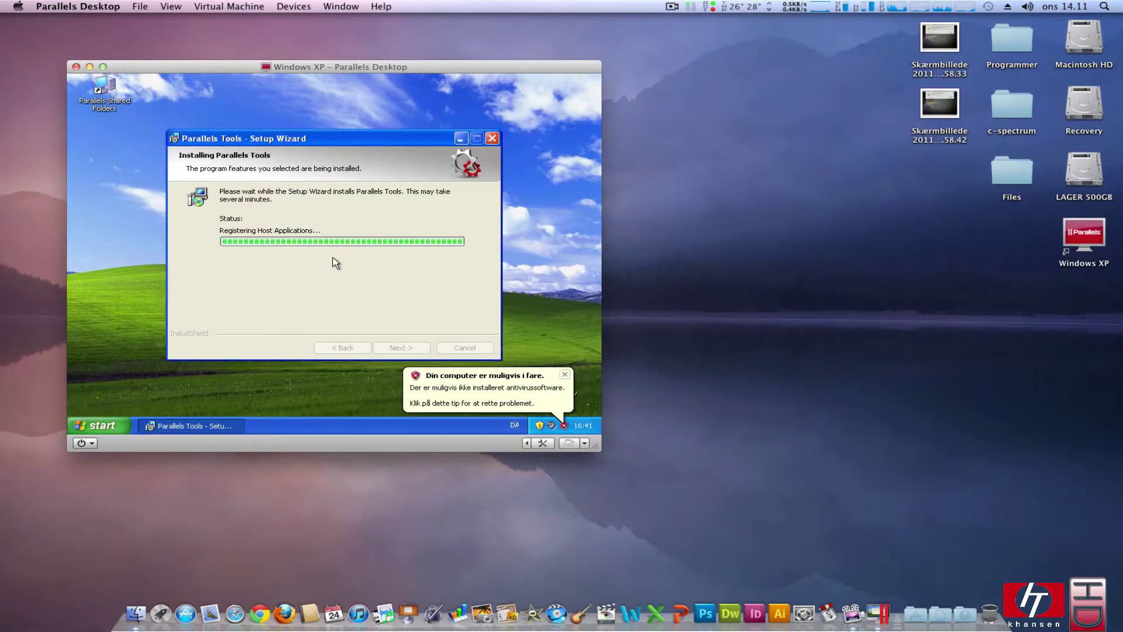
left_click_drag(560, 316, 530, 331)
left_click(405, 286)
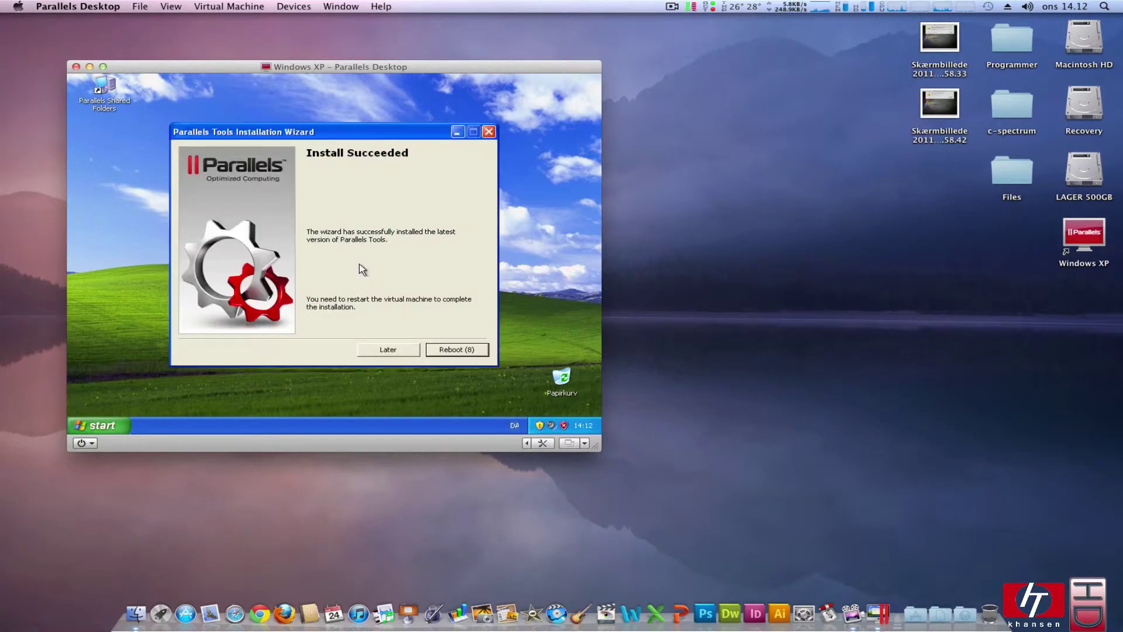
Reboot Windows XP from the Install Succeeded page, then open and close the view-mode choices
left_click(454, 353)
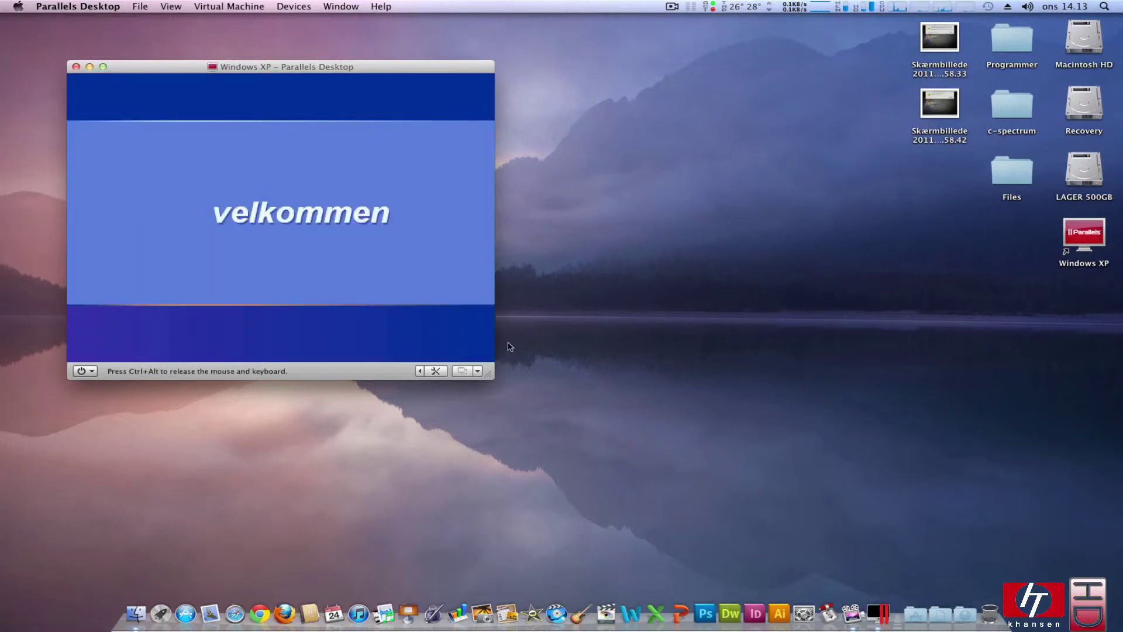
left_click(477, 370)
left_click(477, 371)
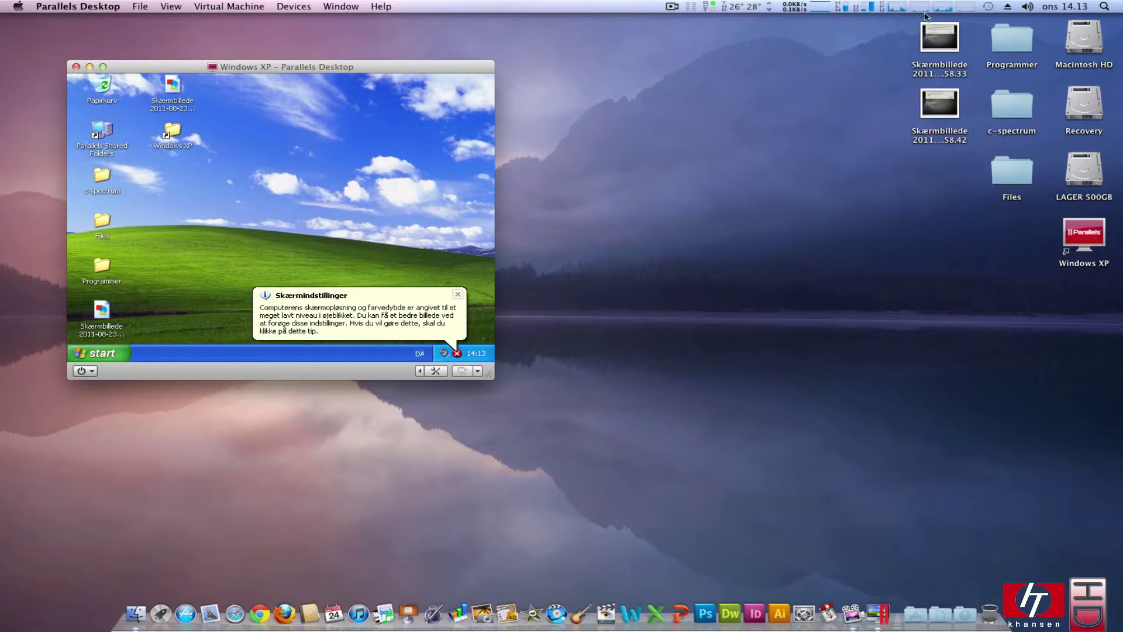
Enter Coherence mode with Ctrl+Cmd+C, acknowledge the Dock folder, answer Ja to screen settings, close balloons
key("ctrl+super+c")
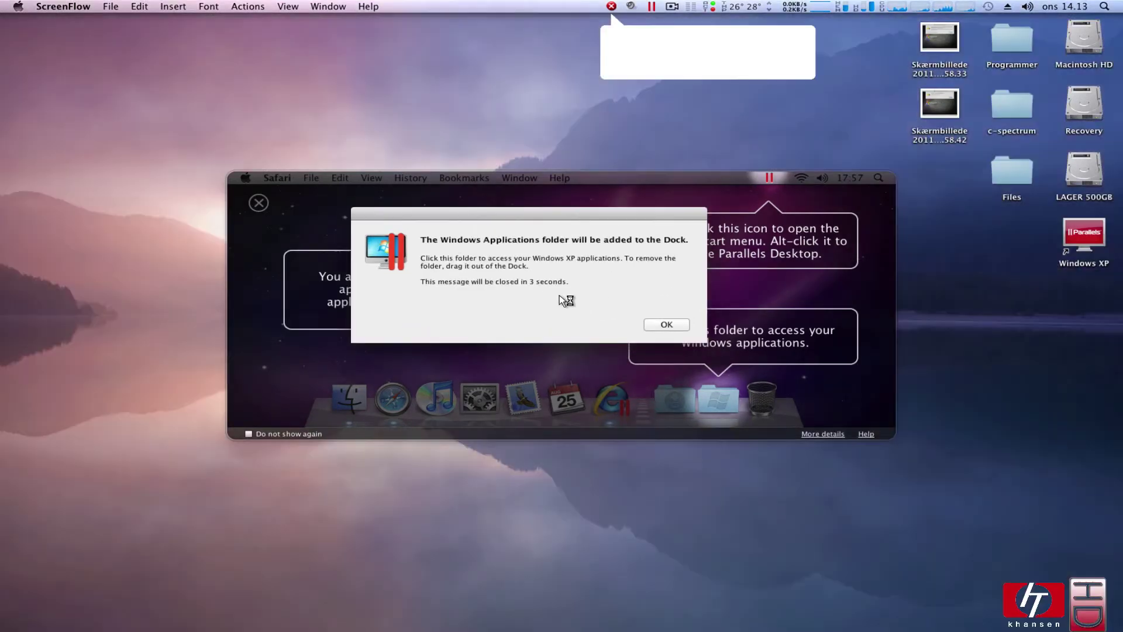
left_click(664, 322)
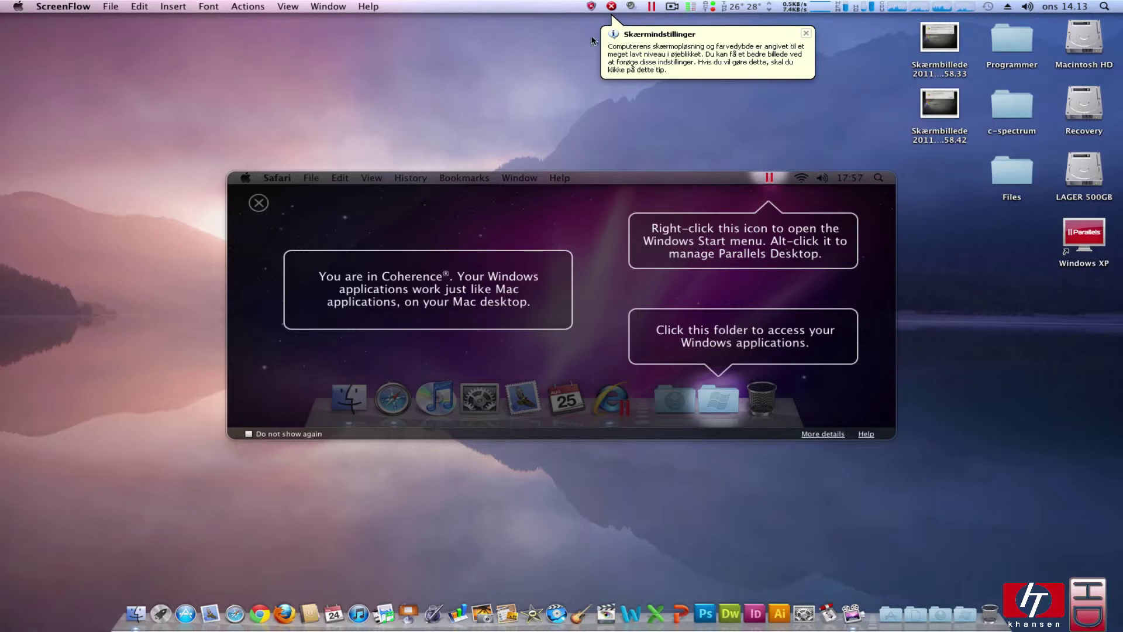
left_click(807, 35)
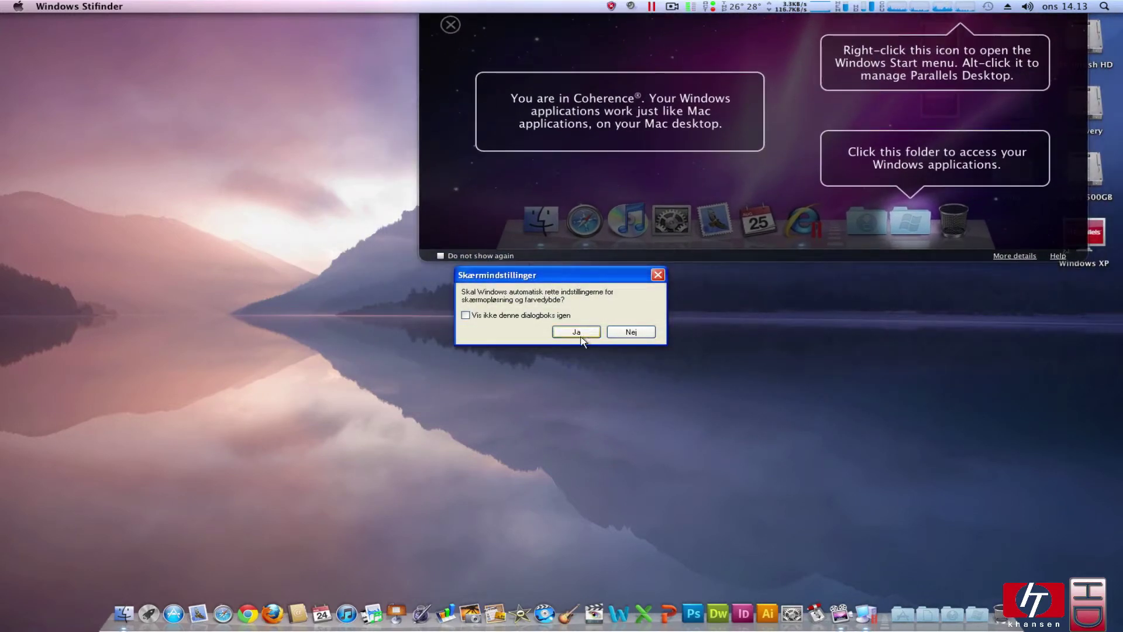
left_click(576, 332)
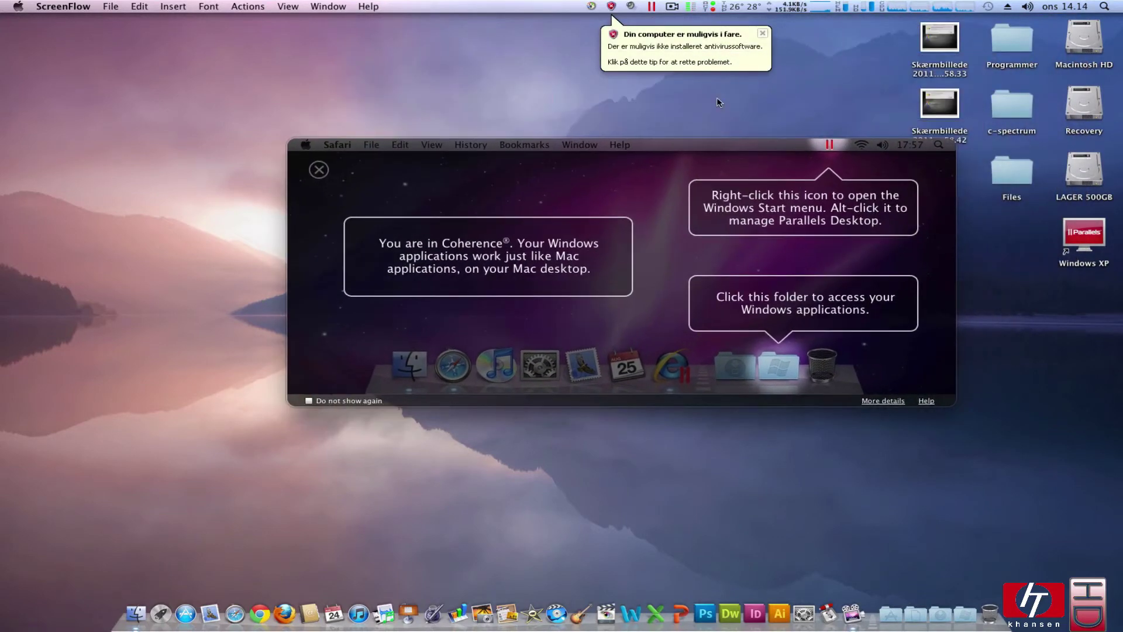
left_click(762, 33)
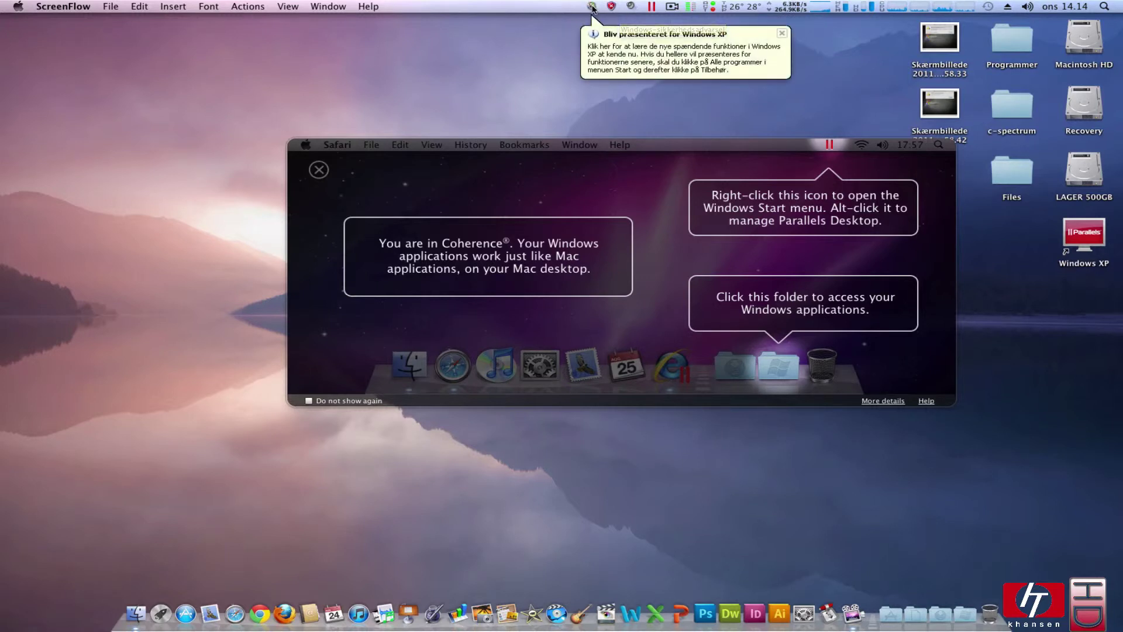
left_click(782, 34)
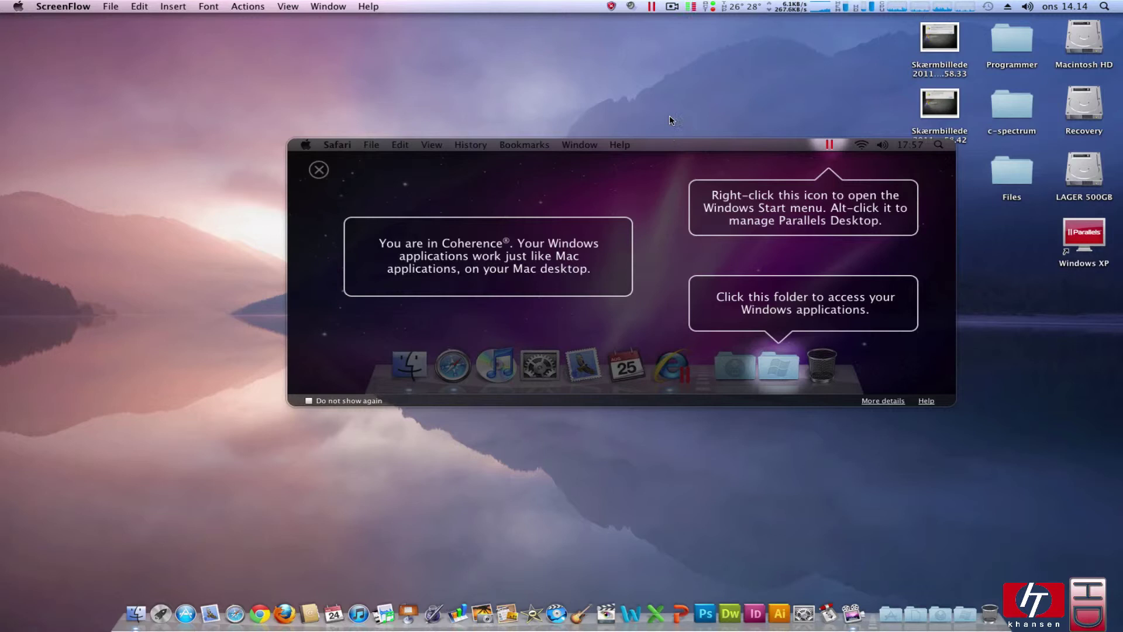
left_click(651, 6)
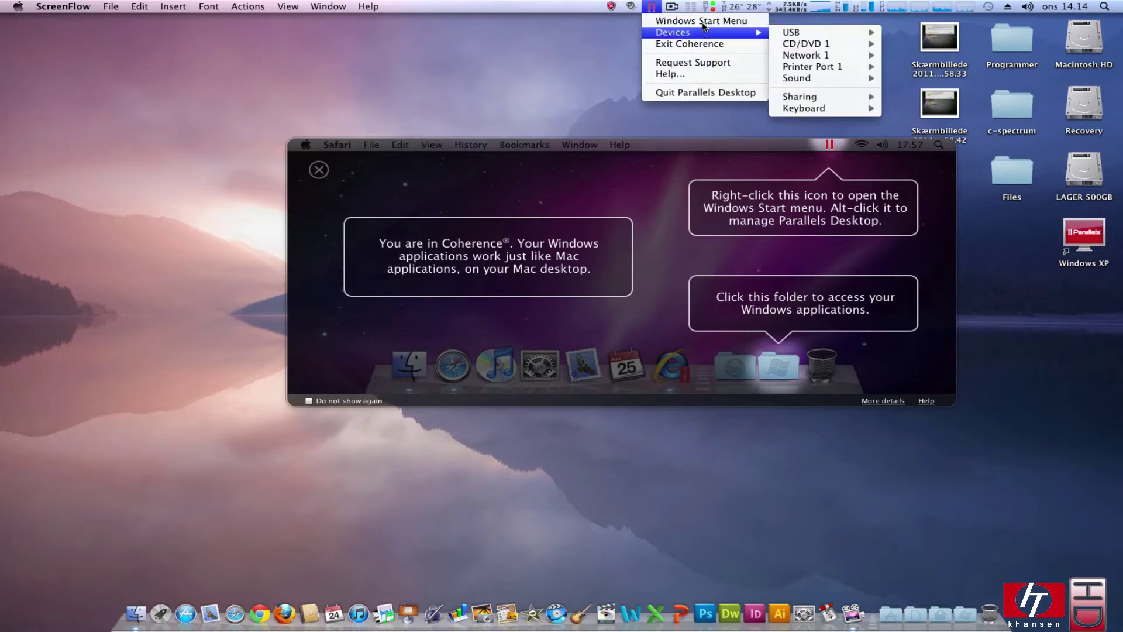
left_click(701, 22)
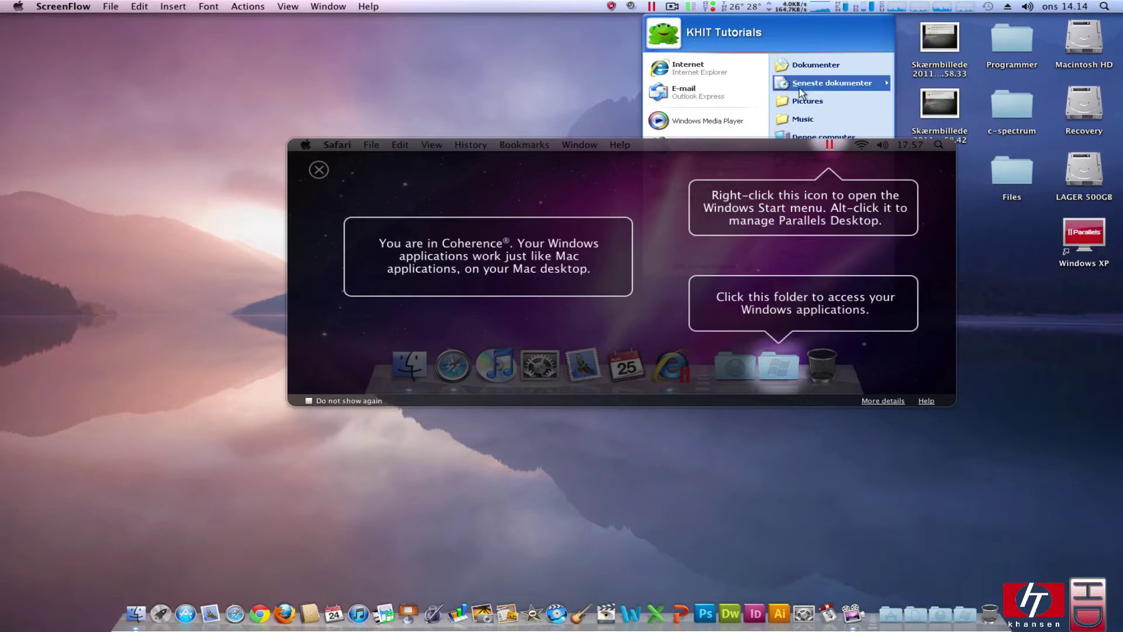
left_click_drag(772, 164, 417, 209)
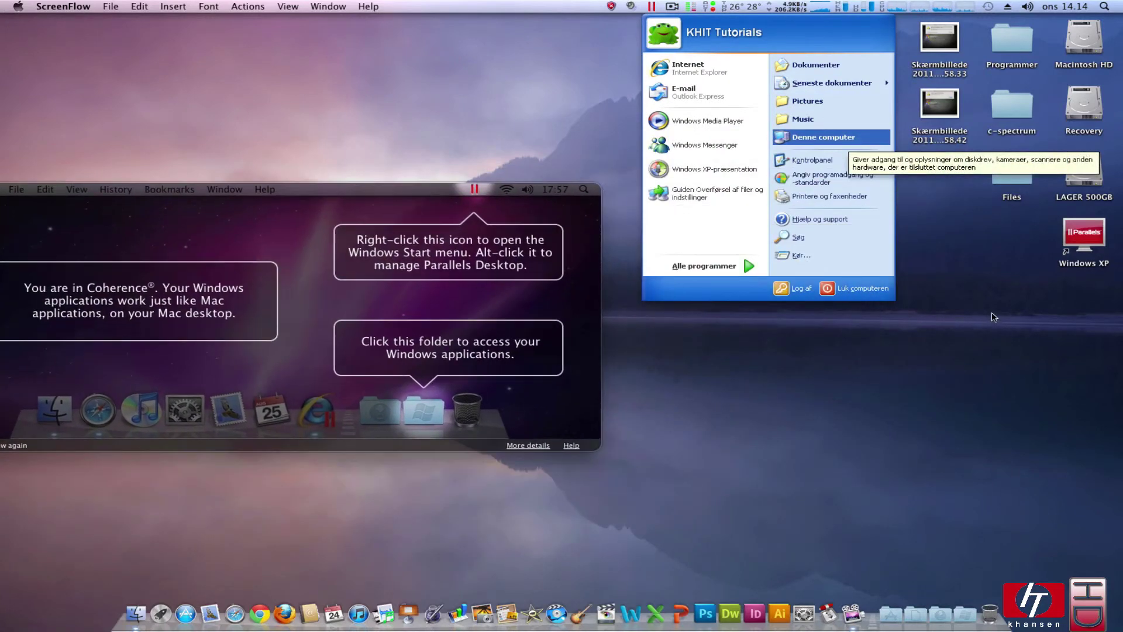
mouse_move(736, 267)
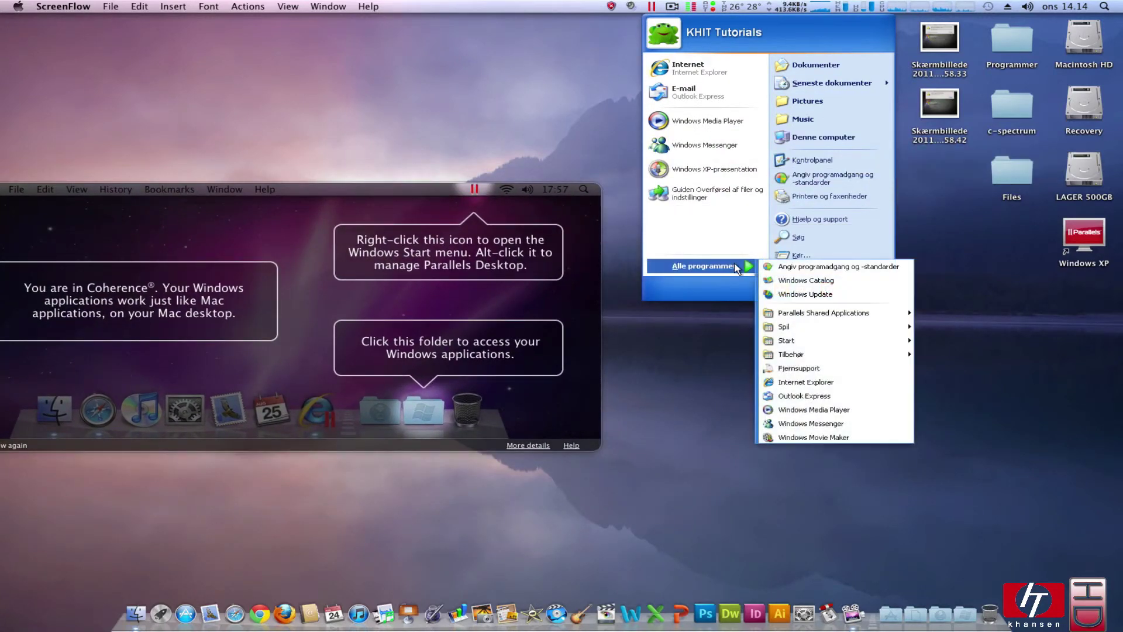
mouse_move(868, 315)
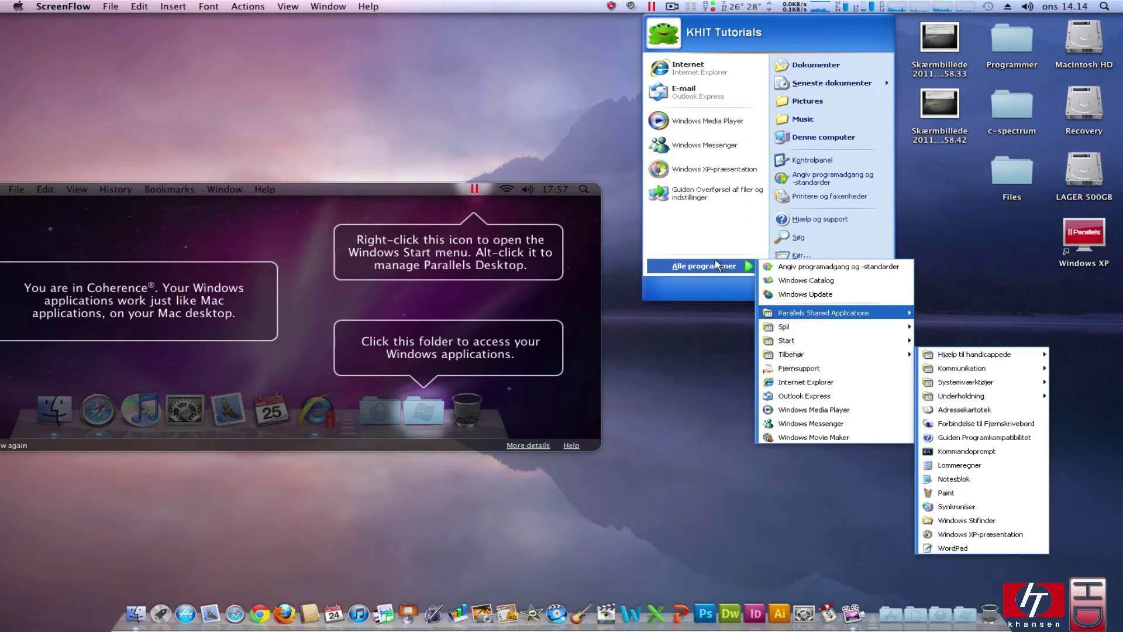
left_click(651, 5)
left_click(650, 6)
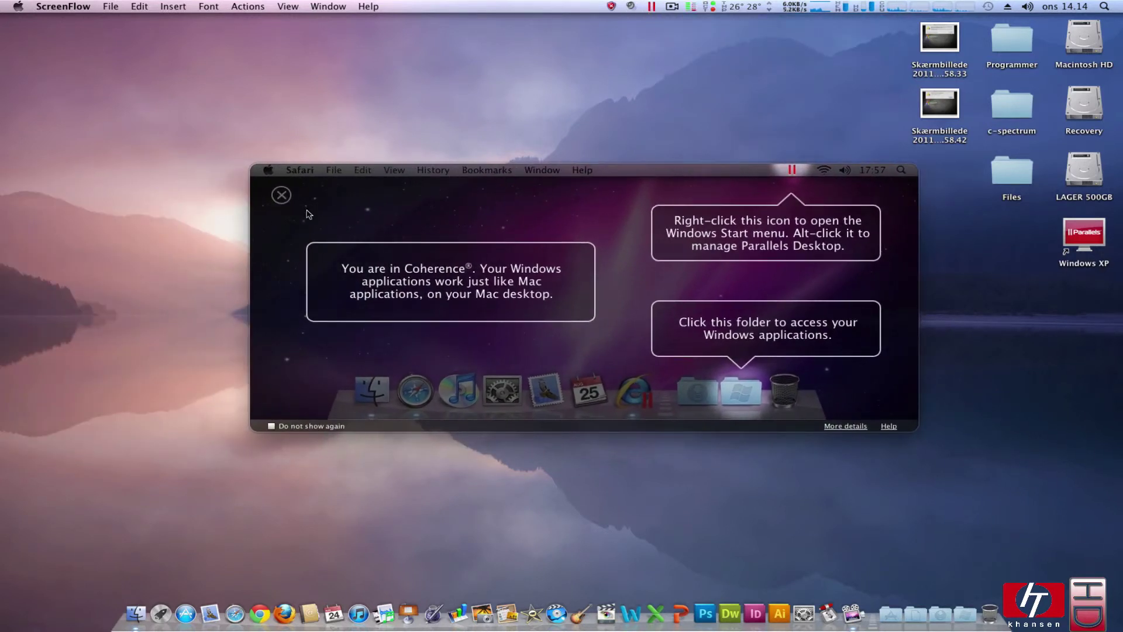
Close the Coherence welcome window and launch Internet Explorer from the Dock's Windows Applications folder
left_click(281, 194)
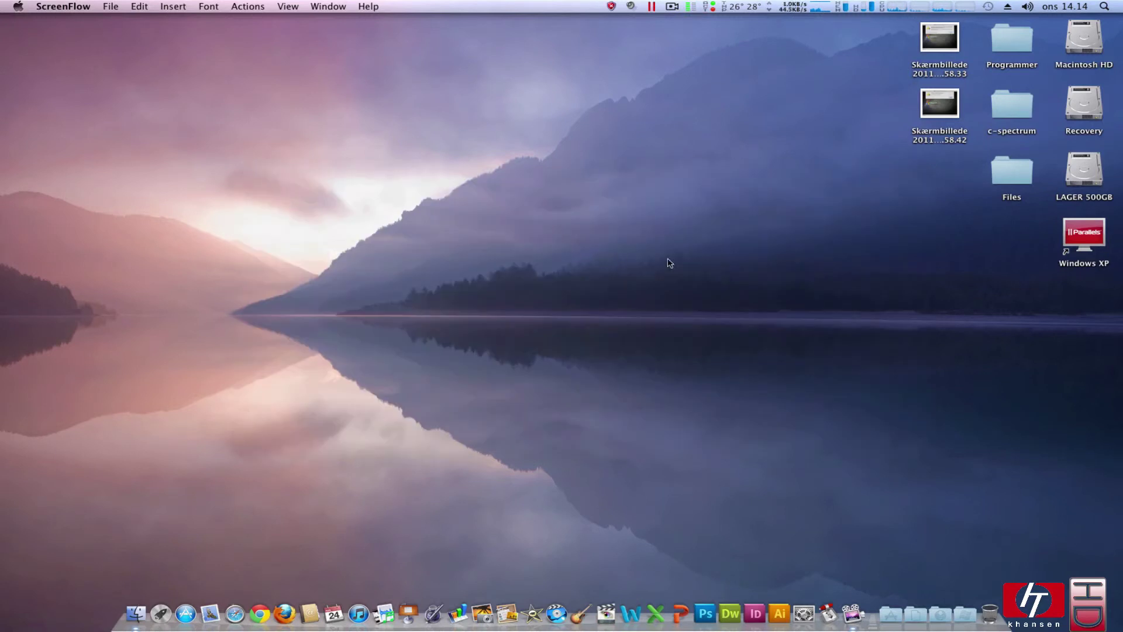
left_click_drag(732, 279, 559, 496)
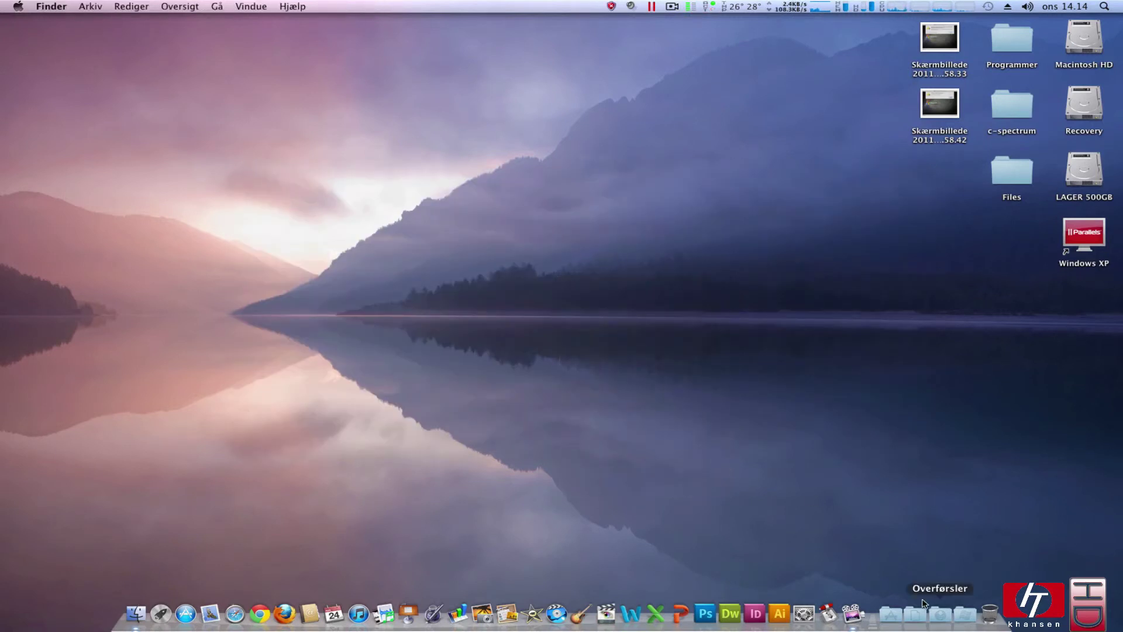
left_click(967, 612)
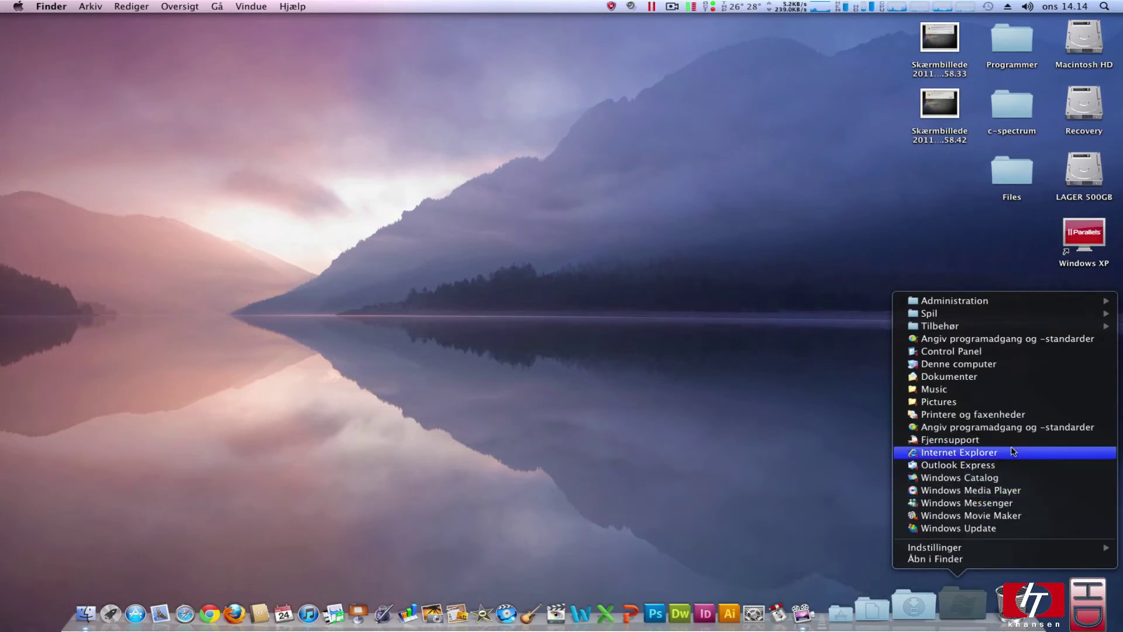
left_click(940, 454)
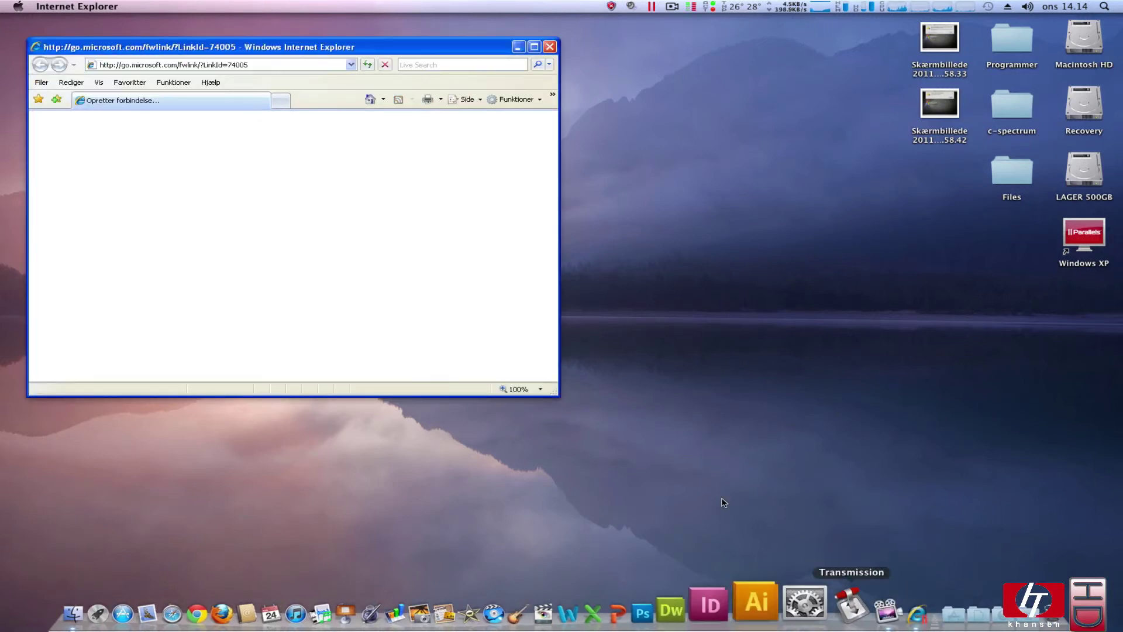
left_click_drag(454, 52, 617, 62)
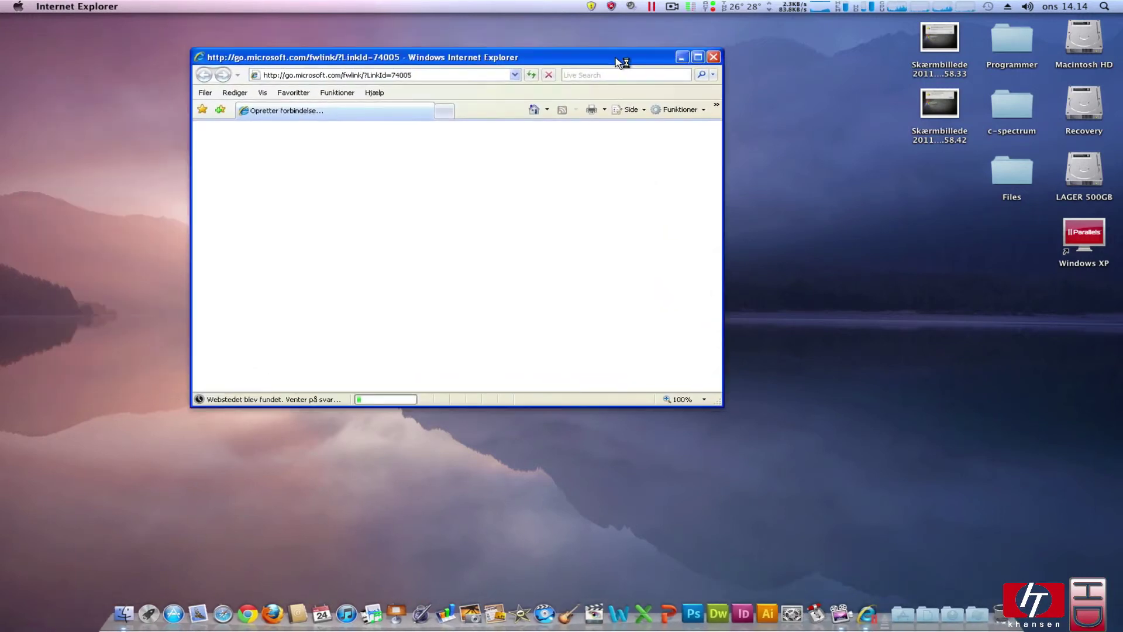
Save IE7 first-run settings: current search engine, phishing filter on, improvement programme joined
left_click(698, 58)
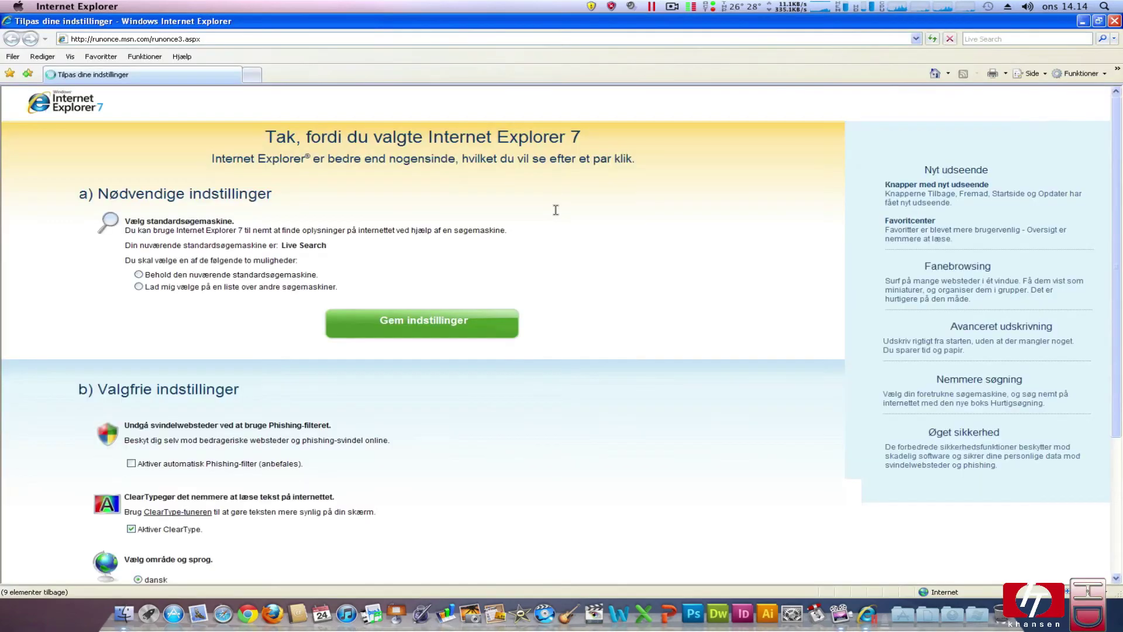
left_click(227, 276)
scroll(258, 318, "down", 3)
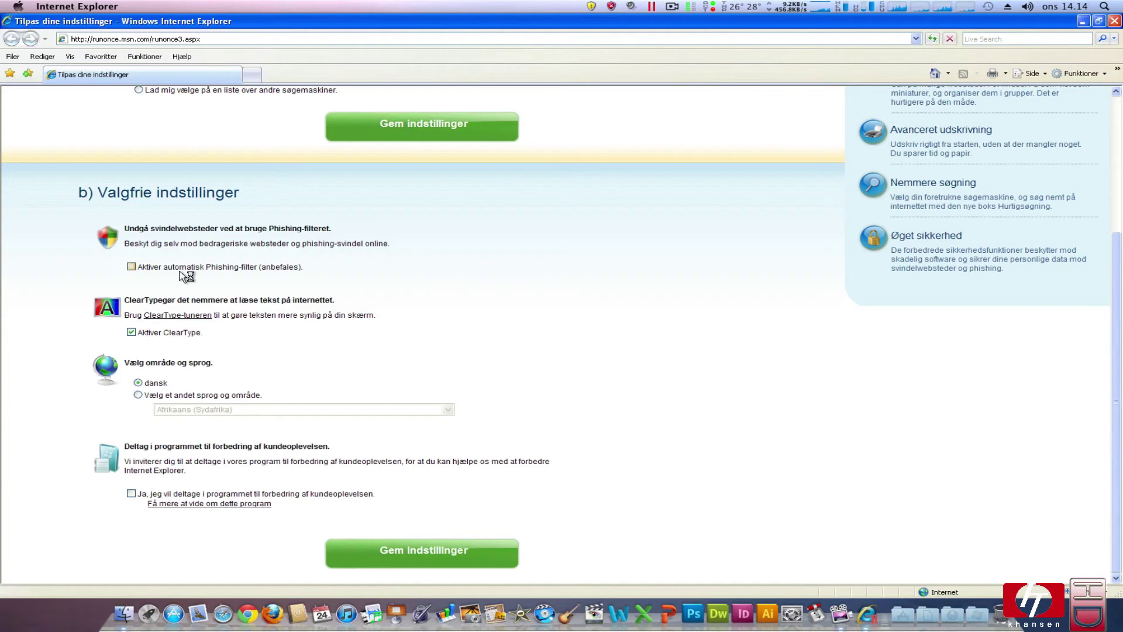
left_click(151, 267)
left_click(131, 494)
left_click(476, 554)
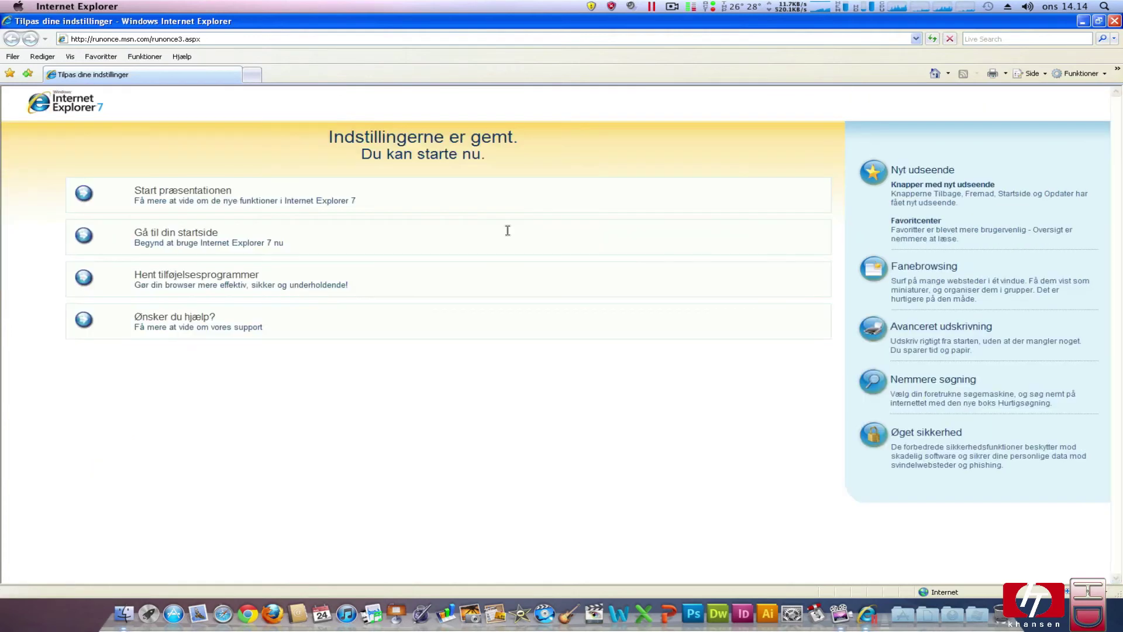
left_click(176, 233)
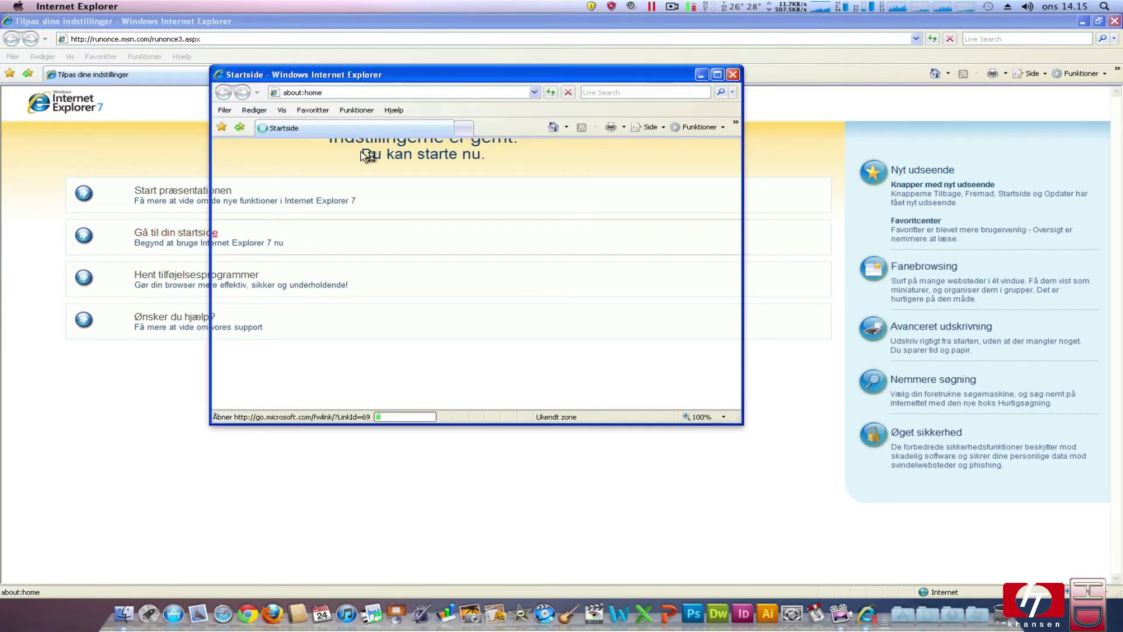
left_click(1114, 21)
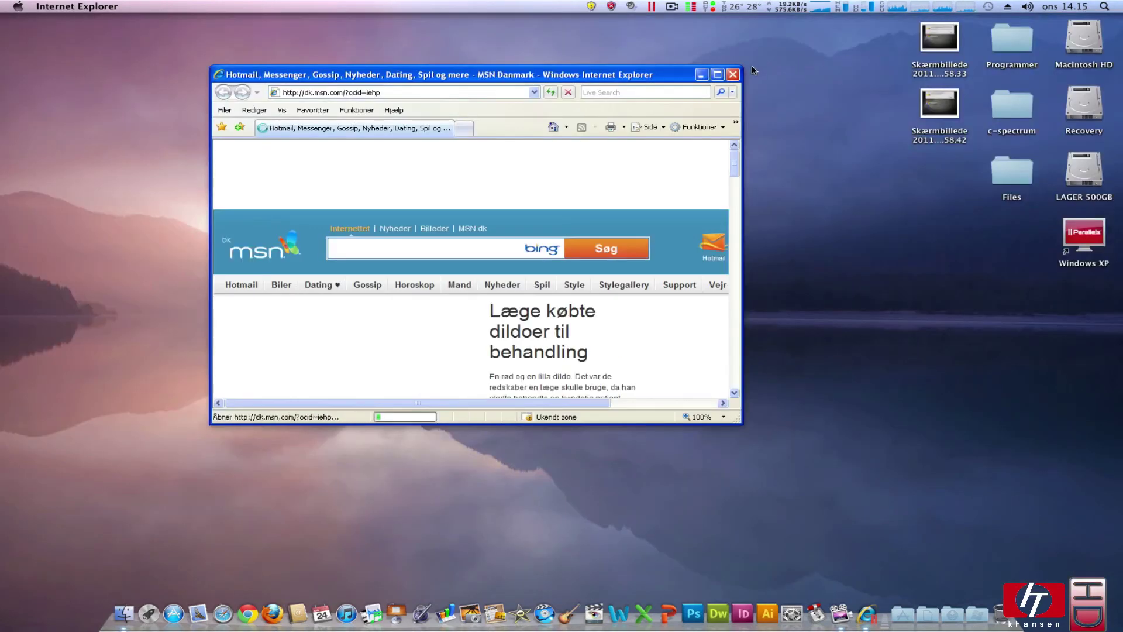
Install Adobe Flash Player 10.3 from the maximized MSN page, accepting the licence, then close IE
left_click(717, 74)
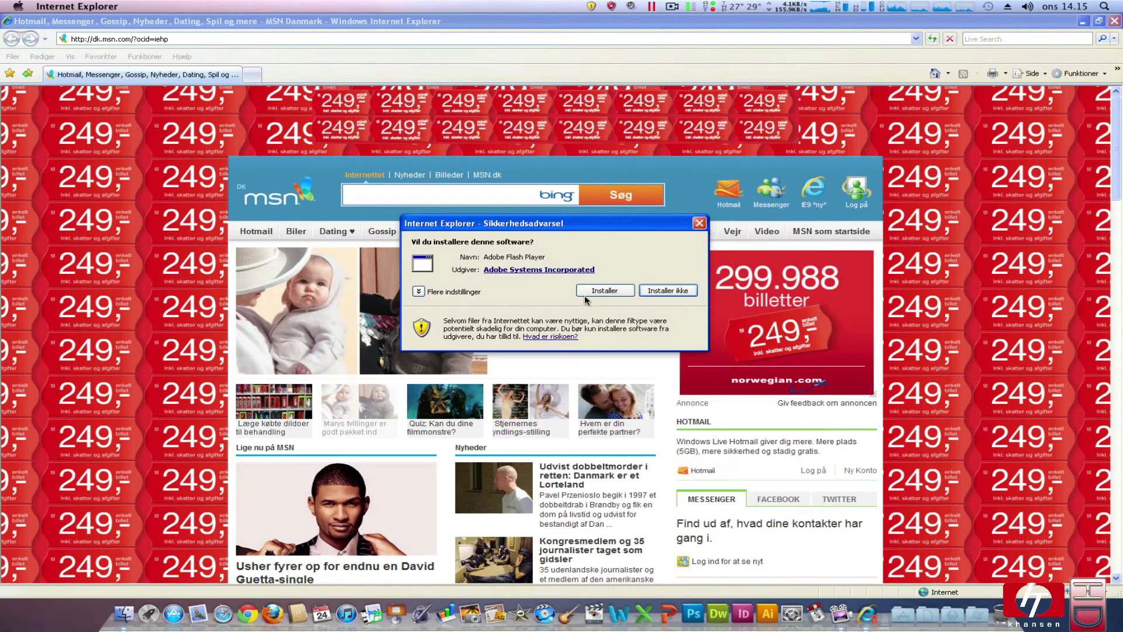
left_click(604, 291)
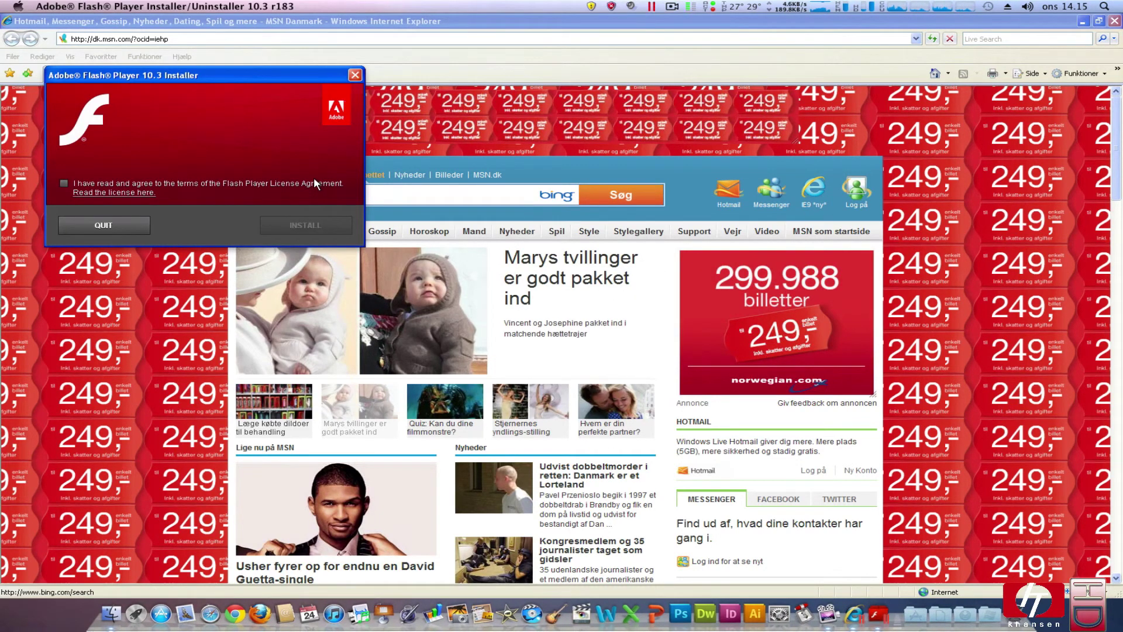
left_click(316, 183)
left_click(331, 226)
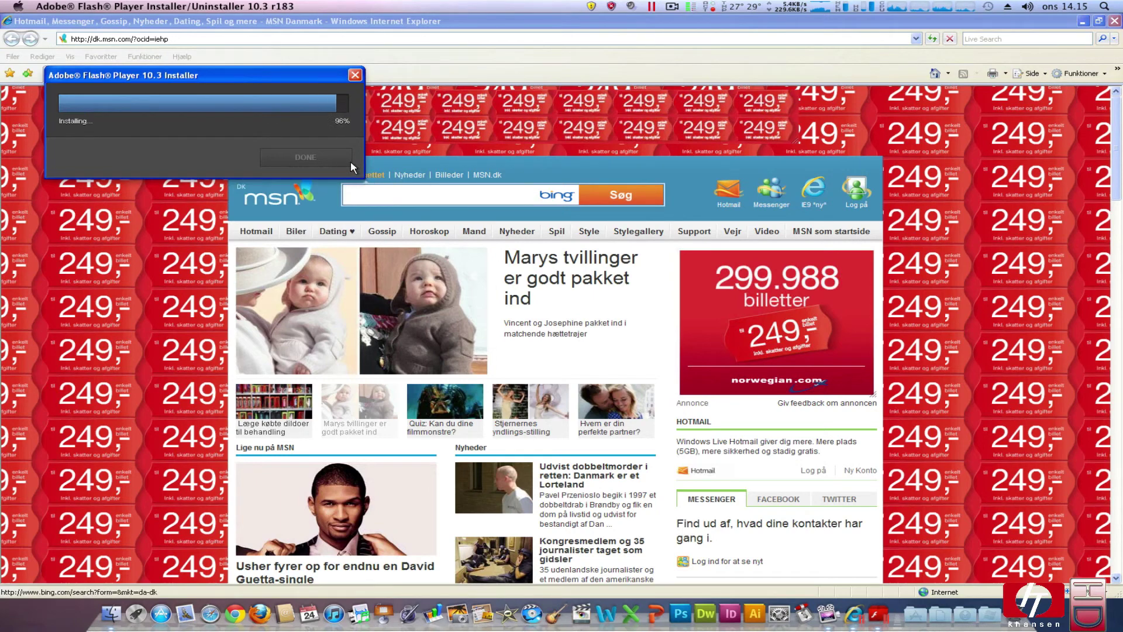
left_click(305, 156)
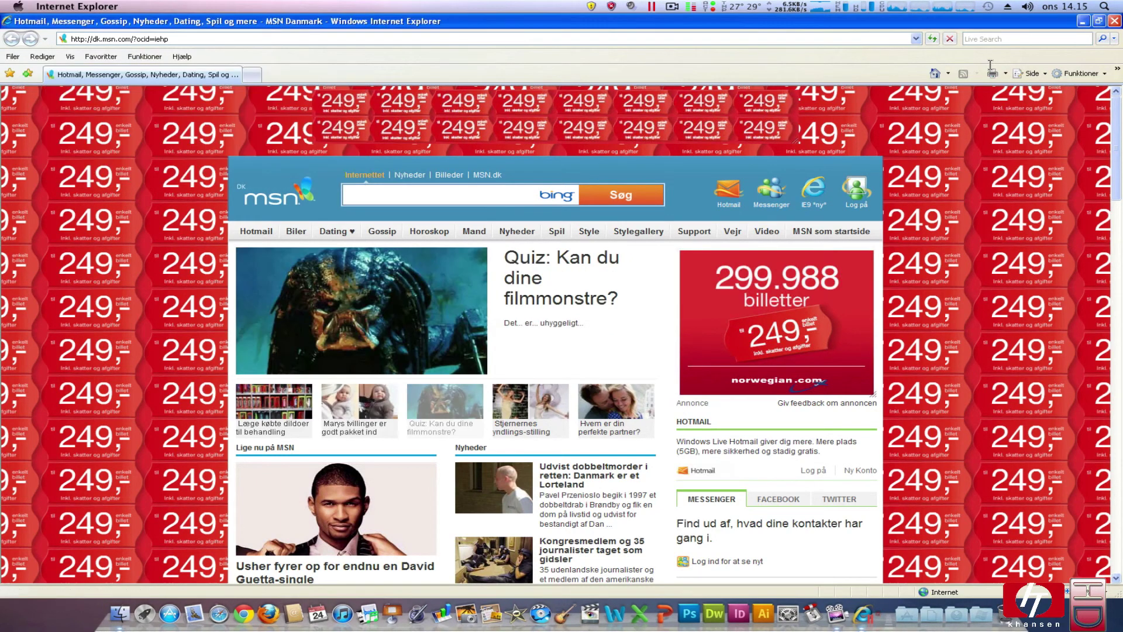
left_click(1114, 21)
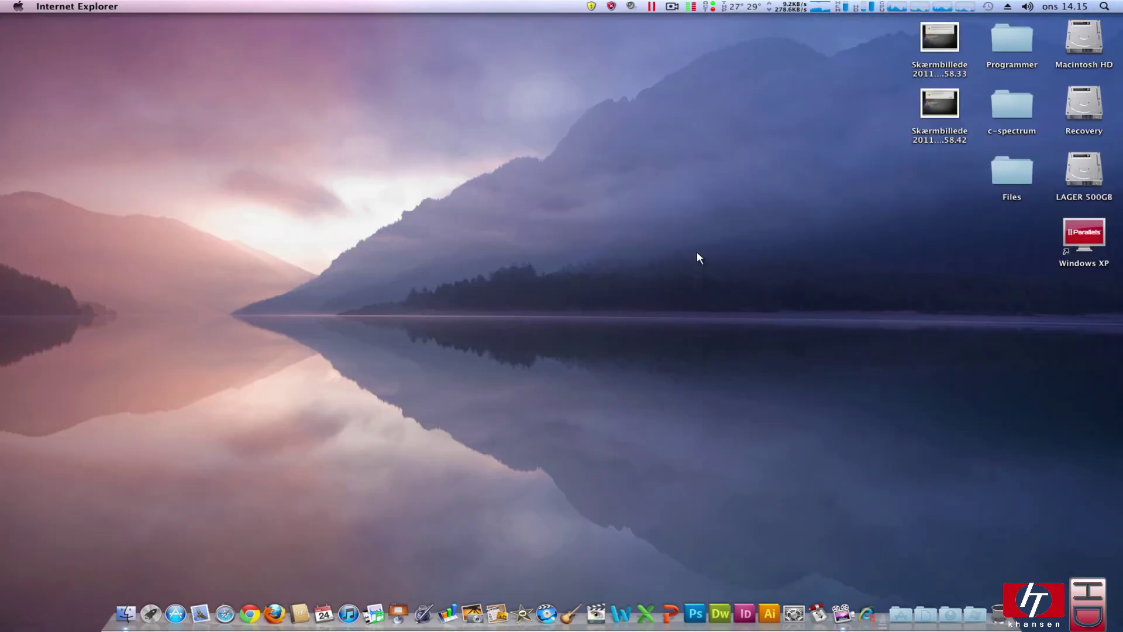
Click an empty spot on the Mac desktop to bring Finder to the front
left_click(580, 293)
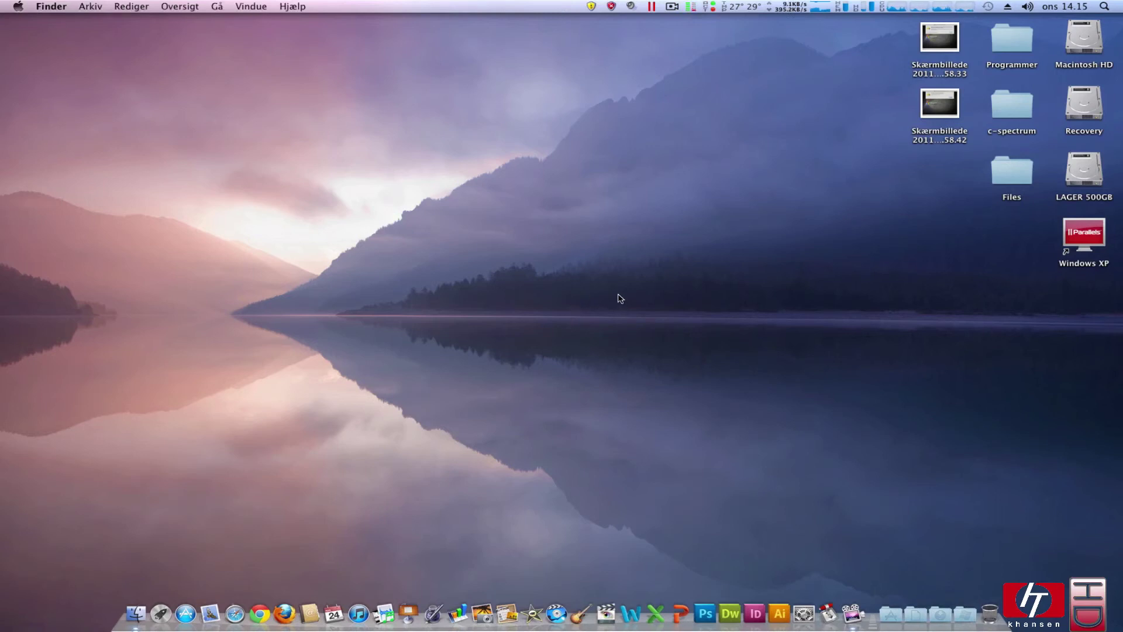